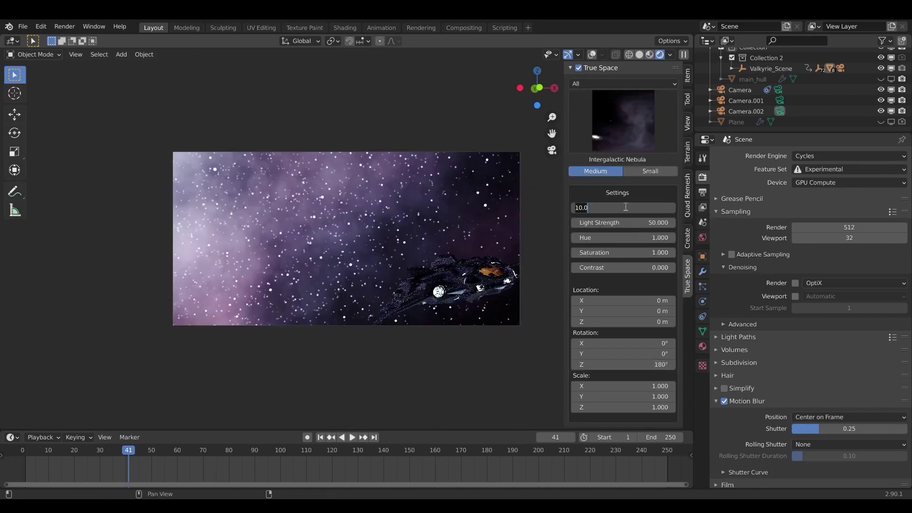
# Drag the True Space world Exposure from 10 up to 50
pyautogui.moveTo(613, 208); pyautogui.dragTo(624, 208)
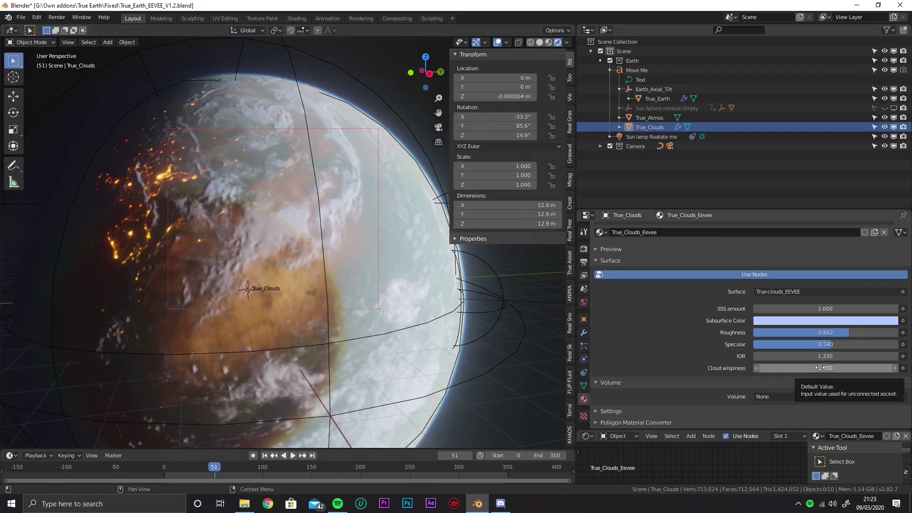
# In Render Properties, set the volumetrics tile size and a 100 m End distance
pyautogui.click(584, 249)
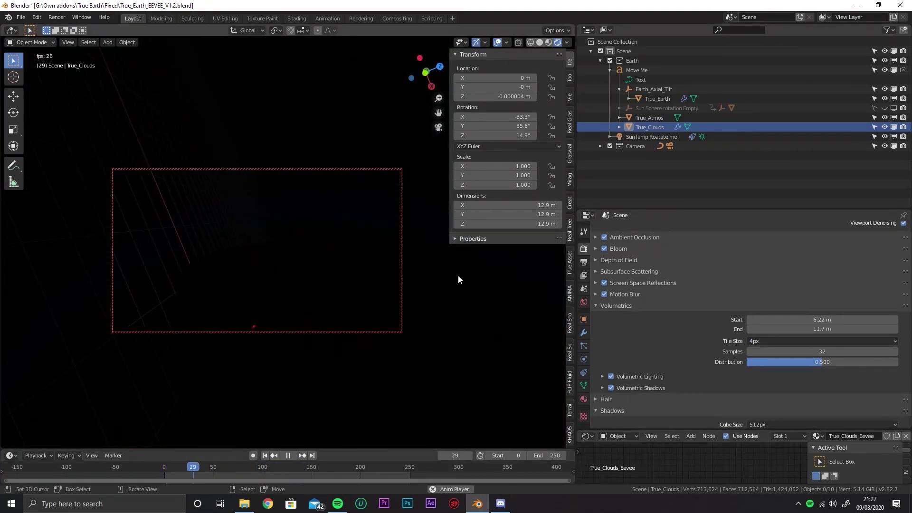
pyautogui.click(783, 341)
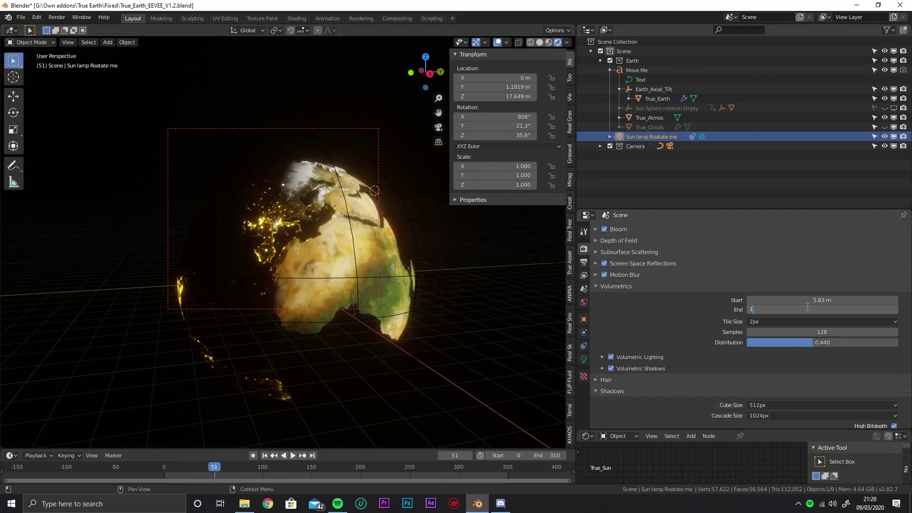
pyautogui.write('00')
pyautogui.press('Return')
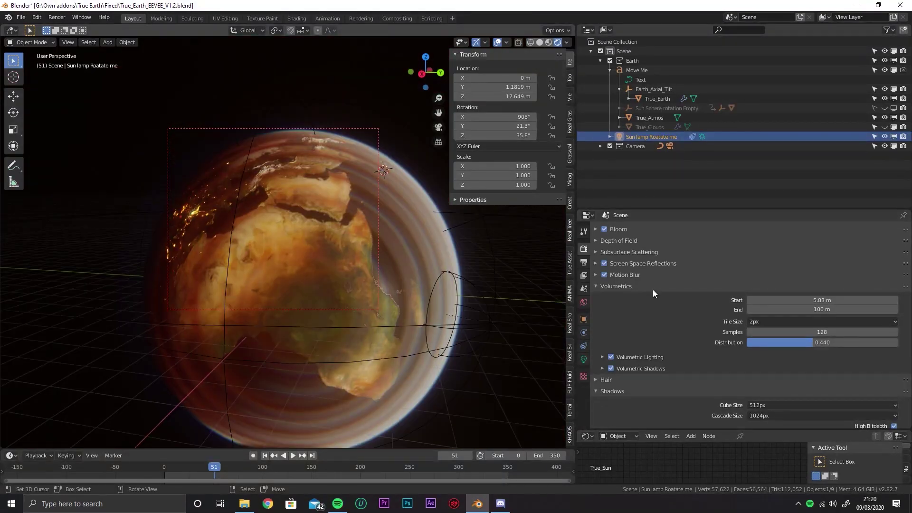
# Set the volumetrics Start to 5 m, then push it to 12.1 m
pyautogui.click(820, 301)
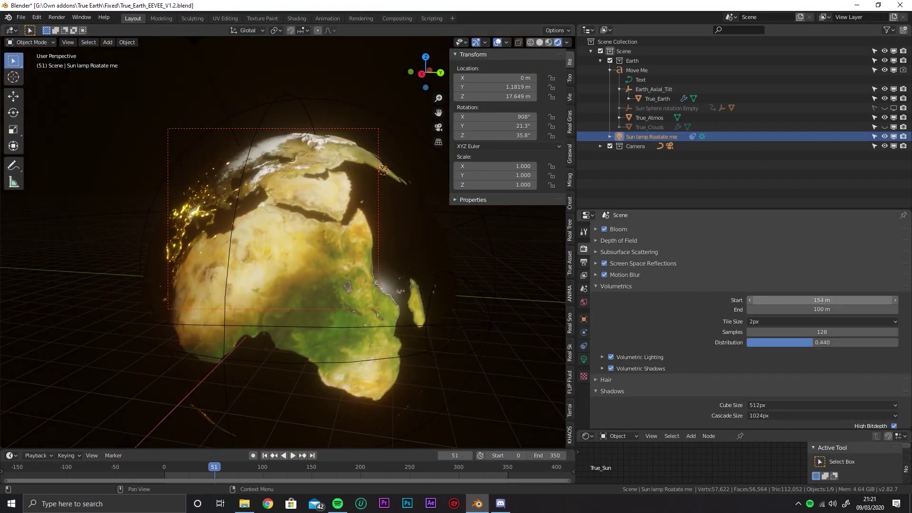
pyautogui.press('Return')
pyautogui.click(821, 300)
pyautogui.write('5')
pyautogui.press('Return')
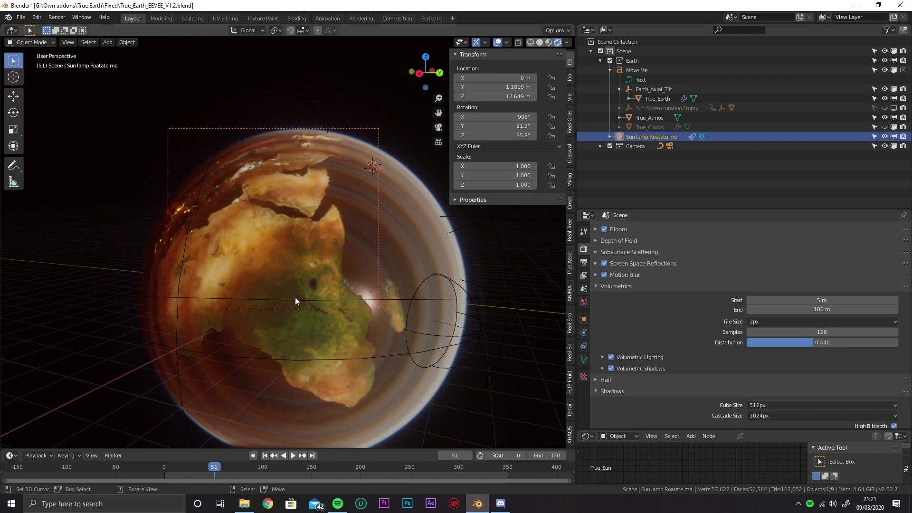
pyautogui.moveTo(821, 301); pyautogui.dragTo(851, 300)
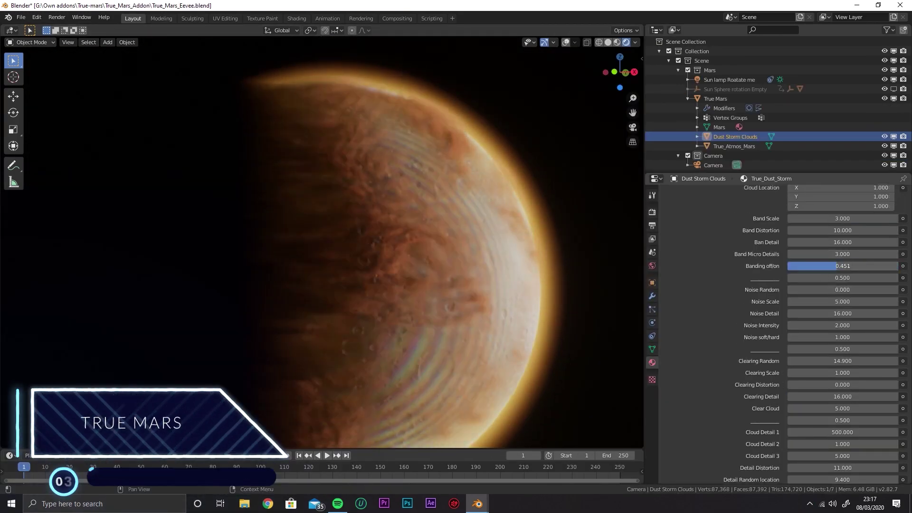
# Drag the Dust Storm Clouds' Banding to 1.000 and orbit to face the banded planet
pyautogui.moveTo(811, 266); pyautogui.dragTo(898, 266)
pyautogui.moveTo(843, 254)
pyautogui.mouseDown()
pyautogui.moveTo(808, 255)
pyautogui.moveTo(851, 254)
pyautogui.moveTo(798, 242)
pyautogui.moveTo(879, 242)
pyautogui.moveTo(807, 230)
pyautogui.moveTo(874, 231)
pyautogui.mouseUp()
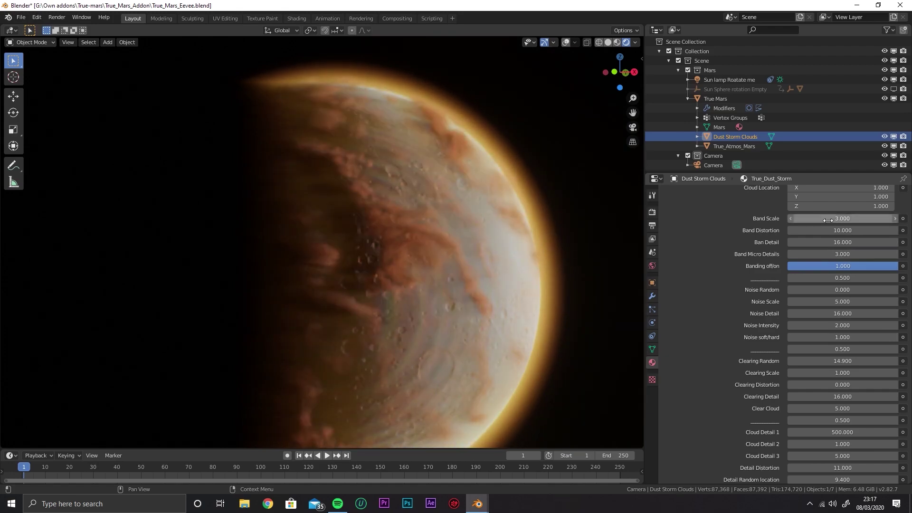
pyautogui.moveTo(491, 235)
pyautogui.mouseDown(button='middle')
pyautogui.moveTo(330, 246)
pyautogui.moveTo(387, 246)
pyautogui.moveTo(420, 258)
pyautogui.moveTo(420, 280)
pyautogui.moveTo(414, 254)
pyautogui.moveTo(409, 263)
pyautogui.mouseUp(button='middle')
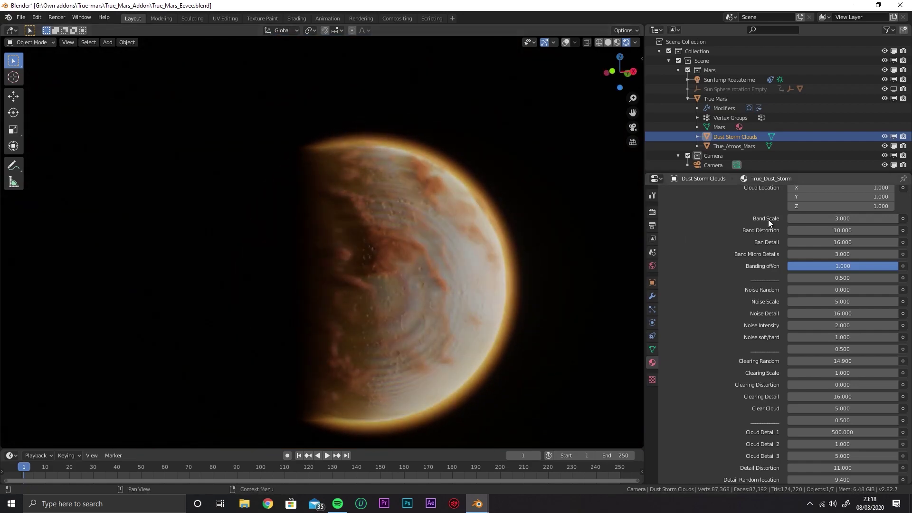
# On True_Atmos_Mars, try anisotropy 1, strength 3.2 and Reyleigh saturation 2, undoing each
pyautogui.click(735, 146)
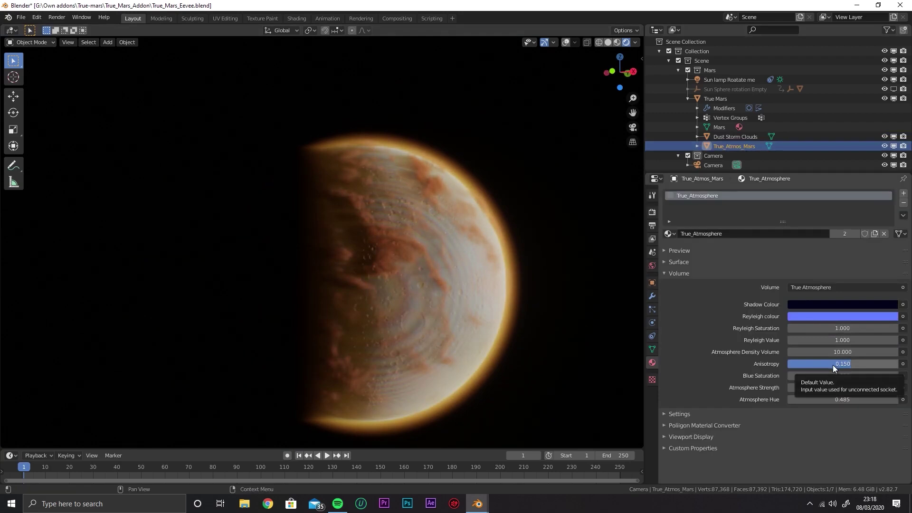
pyautogui.moveTo(833, 365); pyautogui.dragTo(898, 365)
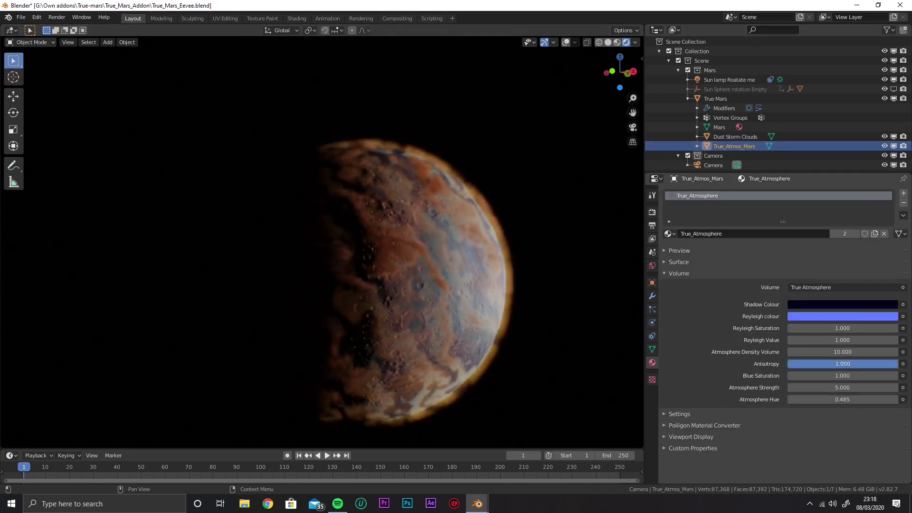
pyautogui.hotkey('ctrl', 'z')
pyautogui.moveTo(842, 388); pyautogui.dragTo(807, 387)
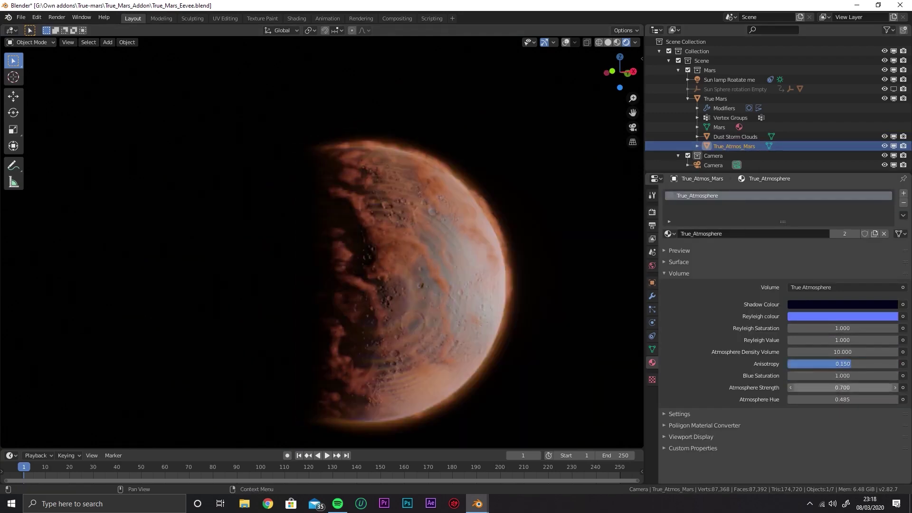
pyautogui.hotkey('ctrl', 'z')
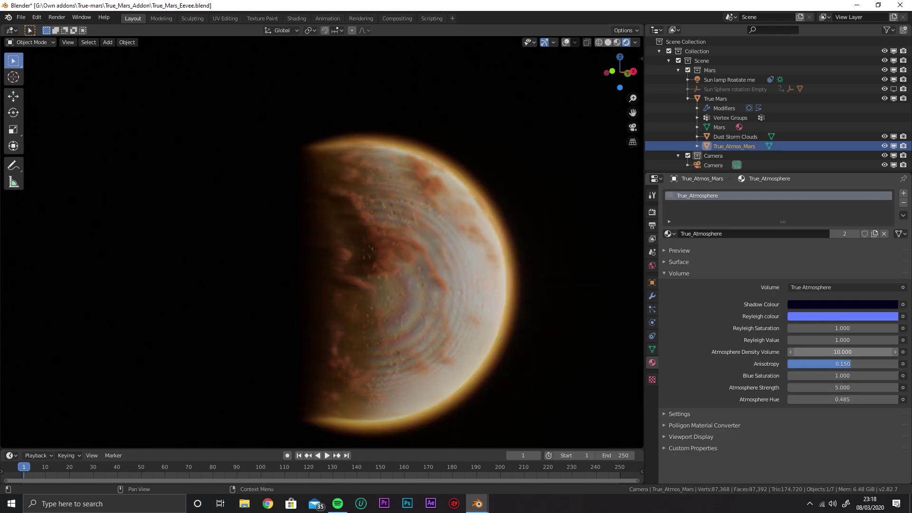
pyautogui.moveTo(843, 328); pyautogui.dragTo(870, 328)
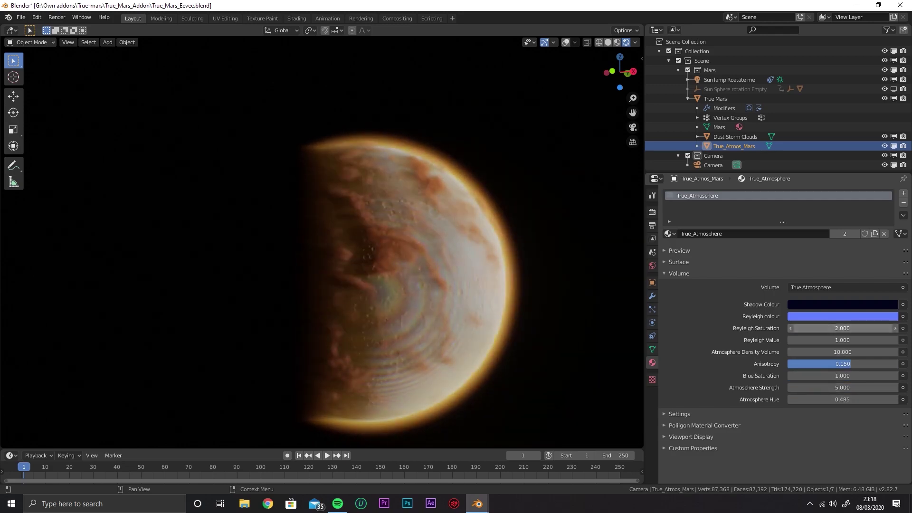
pyautogui.hotkey('ctrl', 'z')
pyautogui.moveTo(403, 285)
pyautogui.mouseDown(button='middle')
pyautogui.moveTo(364, 291)
pyautogui.moveTo(421, 277)
pyautogui.moveTo(597, 187)
pyautogui.mouseUp(button='middle')
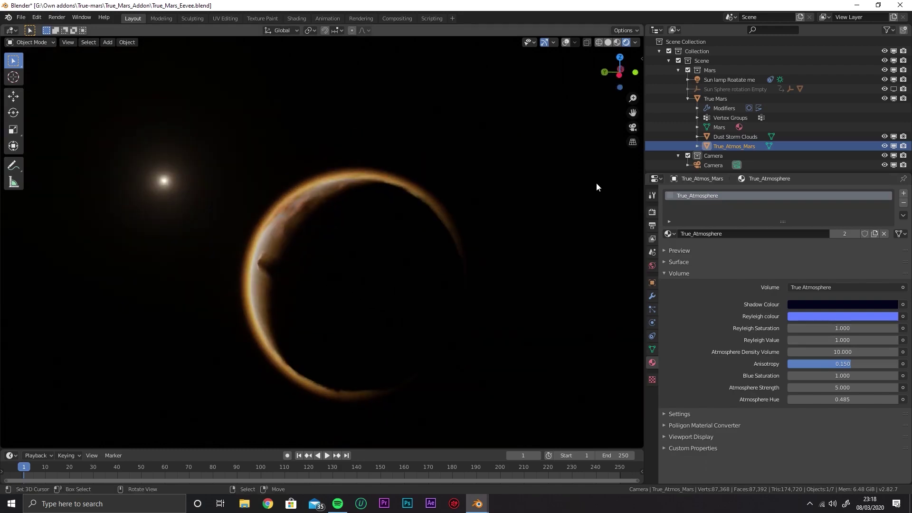
# Set the sun lamp's strength to 5 and look through the scene camera
pyautogui.click(729, 80)
pyautogui.moveTo(839, 280); pyautogui.dragTo(839, 280)
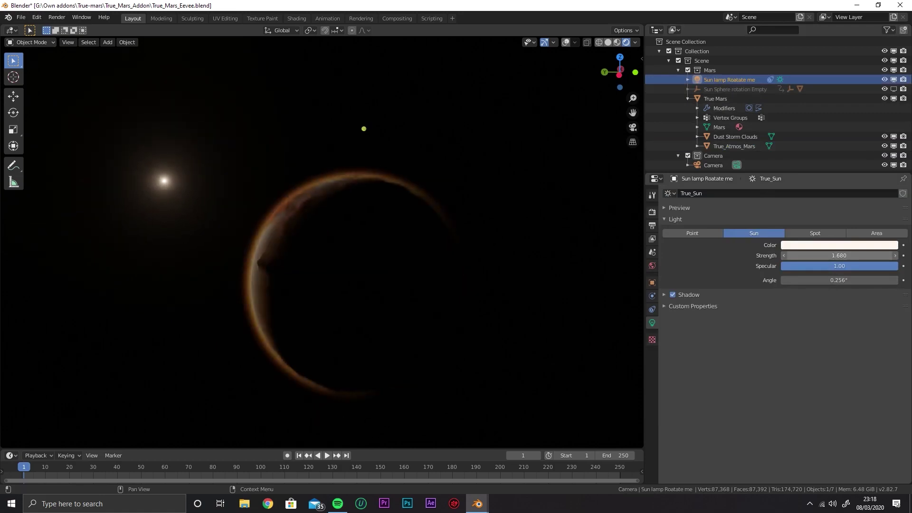
pyautogui.moveTo(839, 255); pyautogui.dragTo(839, 255)
pyautogui.moveTo(302, 243)
pyautogui.mouseDown(button='middle')
pyautogui.moveTo(393, 207)
pyautogui.moveTo(302, 261)
pyautogui.moveTo(390, 258)
pyautogui.mouseUp(button='middle')
pyautogui.press('KP_0')
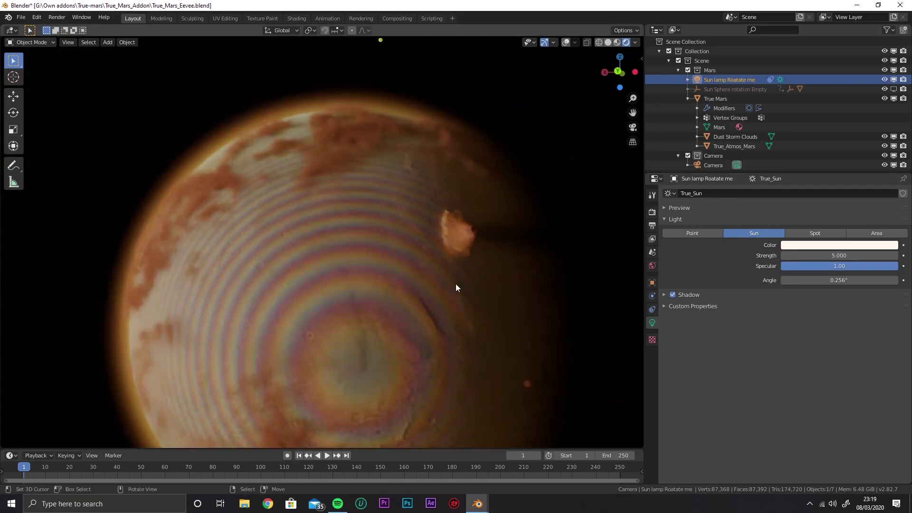
# Render the True Mars scene with F12, inspect the image, and close it
pyautogui.press('F12')
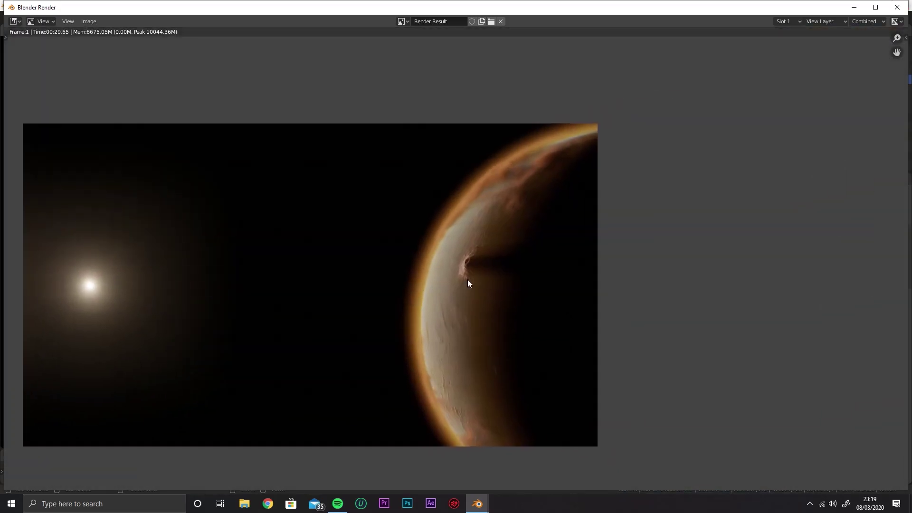
pyautogui.scroll(-1, 500, 279)
pyautogui.scroll(2, 446, 266)
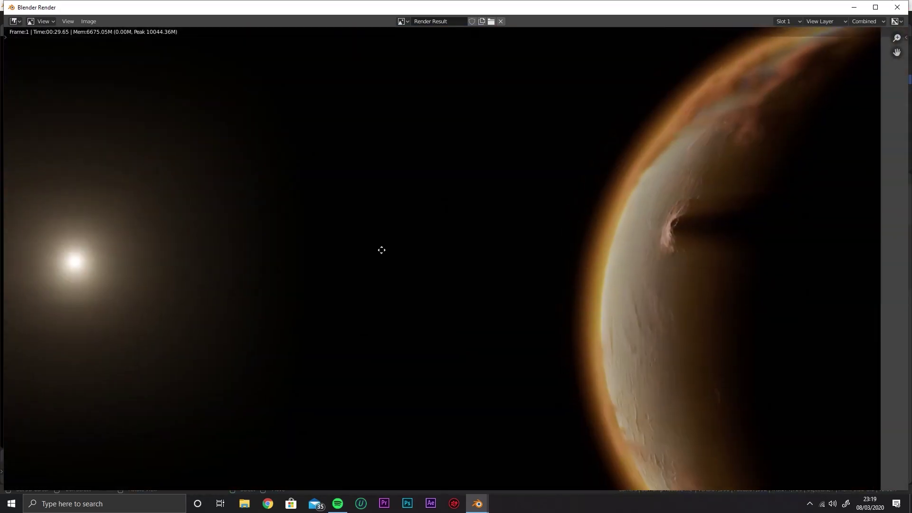
pyautogui.scroll(-1, 382, 250)
pyautogui.press('Escape')
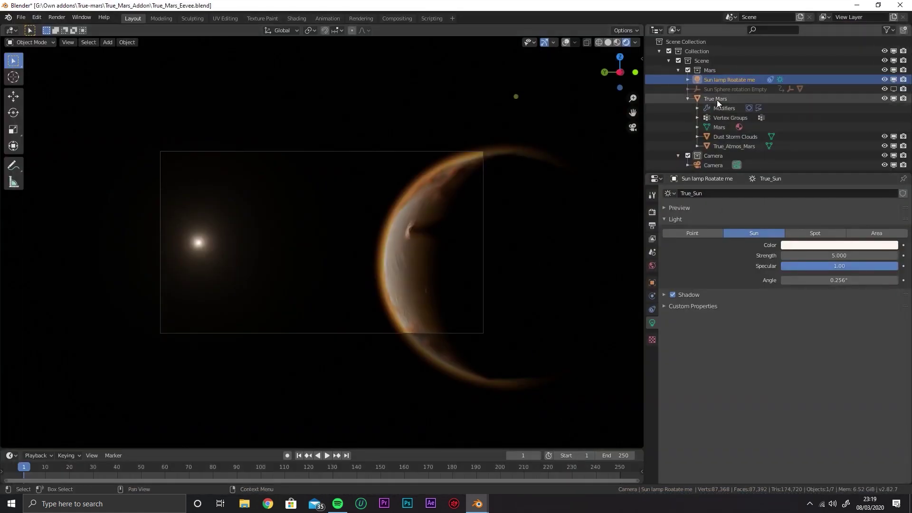
# Give the True Mars planet 5 subdivisions and render the scene again
pyautogui.click(717, 100)
pyautogui.click(653, 296)
pyautogui.press('Return')
pyautogui.press('F12')
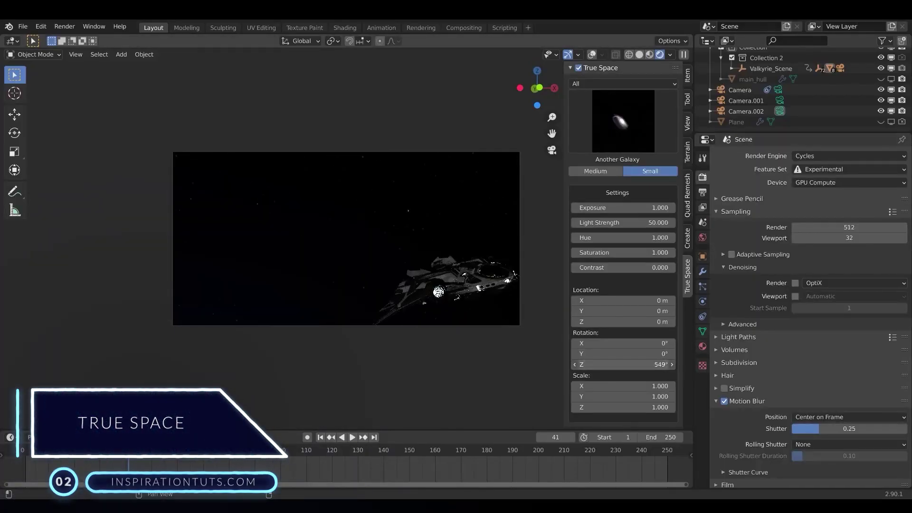
# Switch True Space to Medium resolution, keeping the Another Galaxy backdrop
pyautogui.click(595, 172)
pyautogui.click(623, 121)
pyautogui.click(380, 191)
pyautogui.keyDown('ctrl'); pyautogui.scroll(-1, 590, 152); pyautogui.keyUp('ctrl')
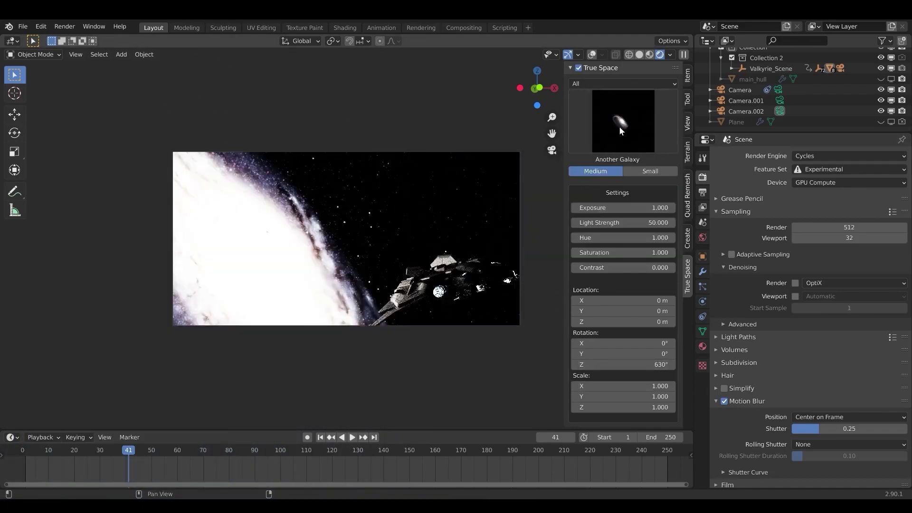
pyautogui.press('Escape')
# Lower the backdrop exposure to 20 and orbit around the spaceship
pyautogui.moveTo(623, 205); pyautogui.dragTo(585, 205)
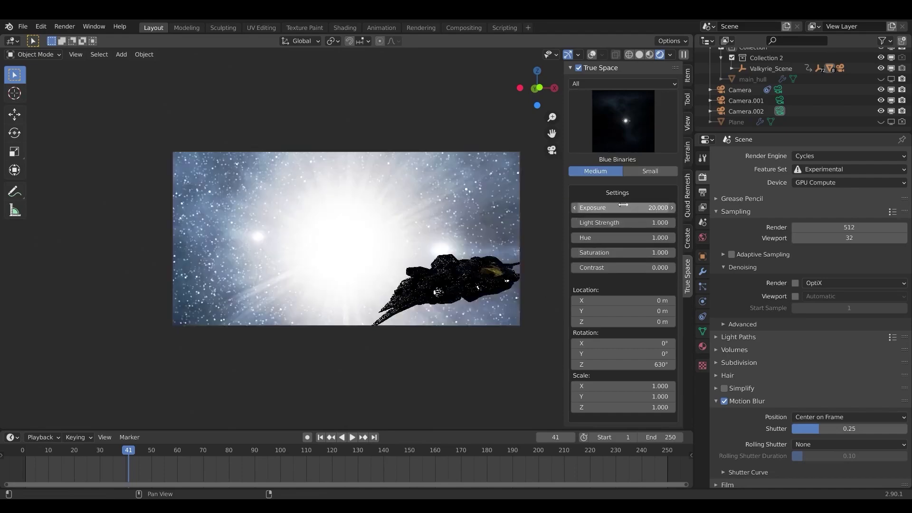
pyautogui.click(632, 225)
pyautogui.write('1.500')
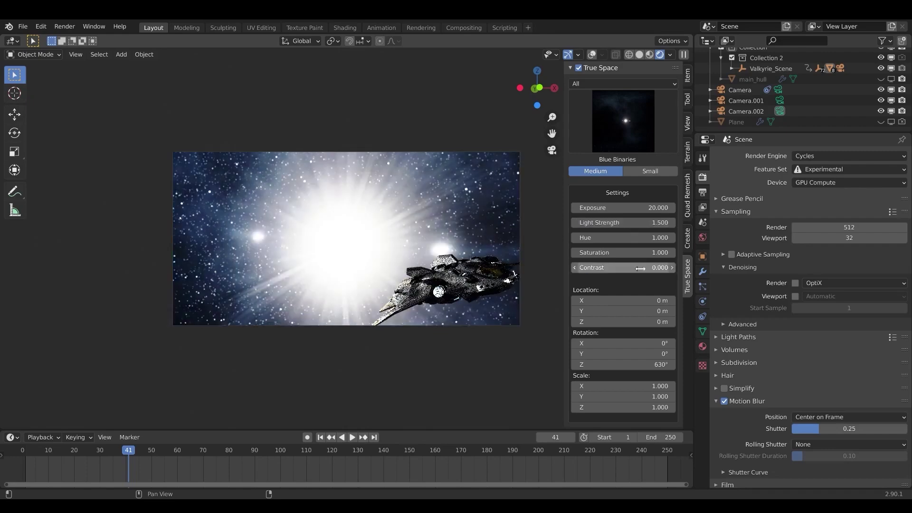
pyautogui.moveTo(361, 266)
pyautogui.mouseDown(button='middle')
pyautogui.moveTo(286, 281)
pyautogui.moveTo(365, 264)
pyautogui.mouseUp(button='middle')
pyautogui.moveTo(600, 208)
pyautogui.mouseDown()
pyautogui.moveTo(637, 207)
pyautogui.moveTo(618, 225)
pyautogui.mouseUp()
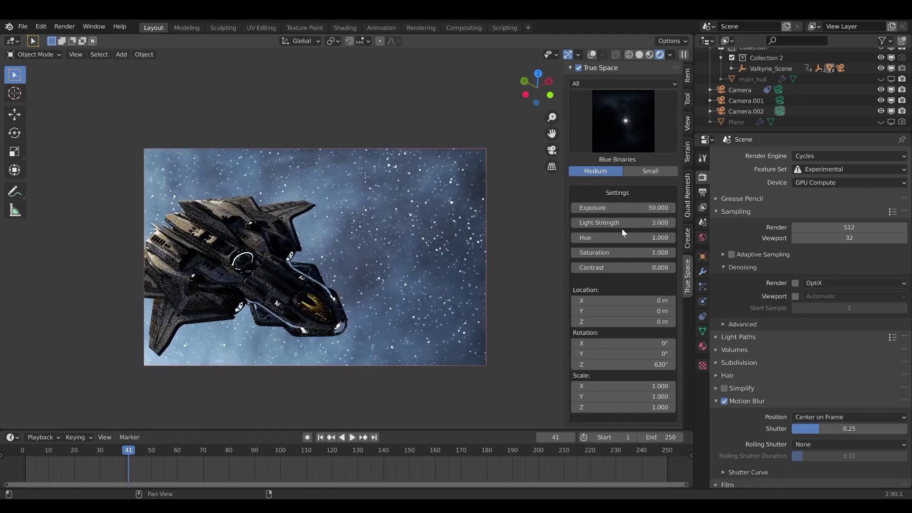
pyautogui.moveTo(427, 237); pyautogui.dragTo(475, 214, button='middle')
# Choose the Brown Gas Giant backdrop and orbit to put the sun behind the ship
pyautogui.click(639, 123)
pyautogui.click(435, 186)
pyautogui.moveTo(380, 205); pyautogui.dragTo(265, 217, button='middle')
pyautogui.moveTo(300, 262); pyautogui.dragTo(328, 259, button='middle')
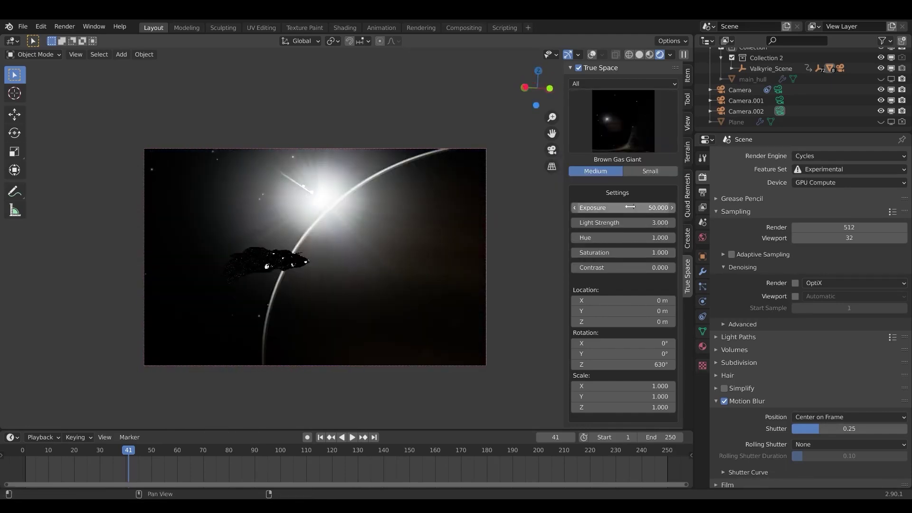
pyautogui.moveTo(303, 232); pyautogui.dragTo(274, 268, button='middle')
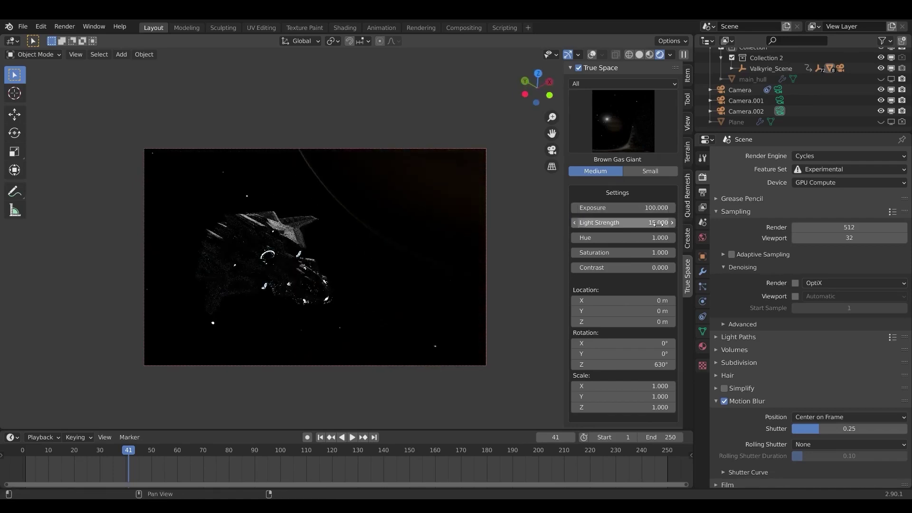
pyautogui.moveTo(332, 229); pyautogui.dragTo(271, 235, button='middle')
# Set the backdrop light strength to 100
pyautogui.doubleClick(622, 222)
pyautogui.write('100')
pyautogui.press('Return')
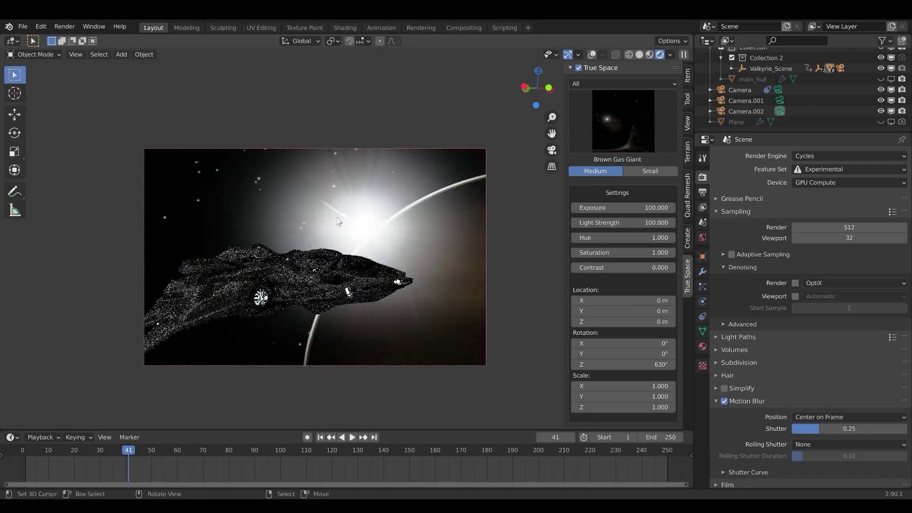
pyautogui.click(616, 222)
# Set contrast to 0.25, orbit the ship, then step back to Desert Rings
pyautogui.click(617, 268)
pyautogui.write('0.25')
pyautogui.press('Return')
pyautogui.moveTo(495, 247); pyautogui.dragTo(292, 280, button='middle')
pyautogui.hotkey('ctrl', 'z')
pyautogui.hotkey('ctrl', 'z')
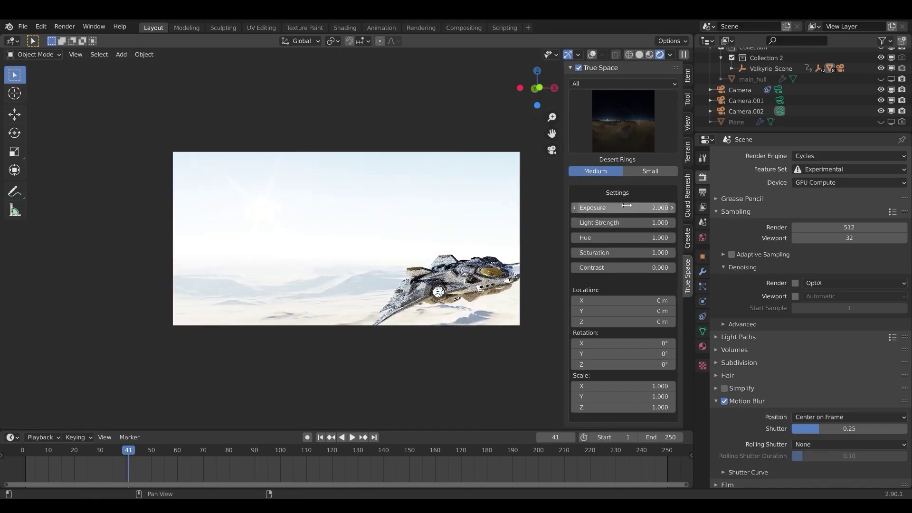
# Brighten the desert sky, then try the Exploding Galaxy backdrop with light strength 5
pyautogui.moveTo(624, 207)
pyautogui.mouseDown()
pyautogui.moveTo(646, 207)
pyautogui.moveTo(641, 222)
pyautogui.mouseUp()
pyautogui.click(621, 125)
pyautogui.click(542, 187)
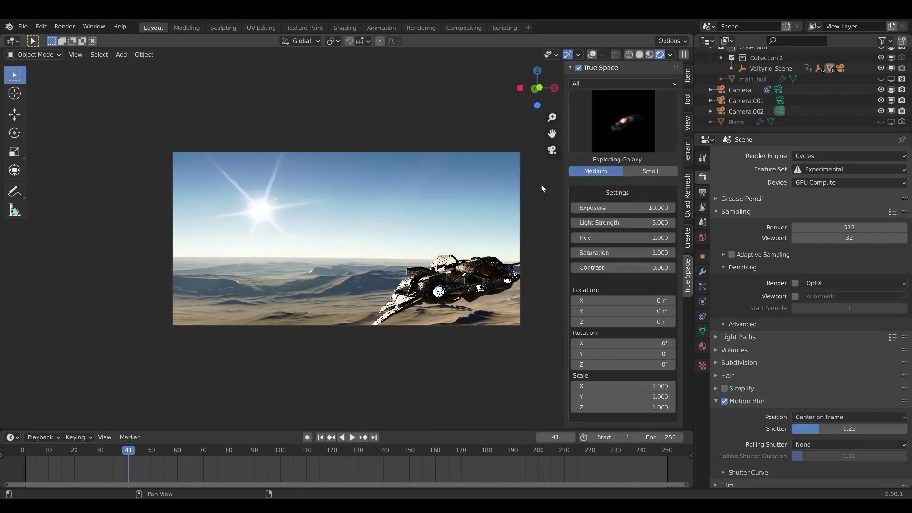
pyautogui.press('Return')
# Switch to the Intergalactic Nebula backdrop with exposure 50
pyautogui.click(622, 121)
pyautogui.click(597, 184)
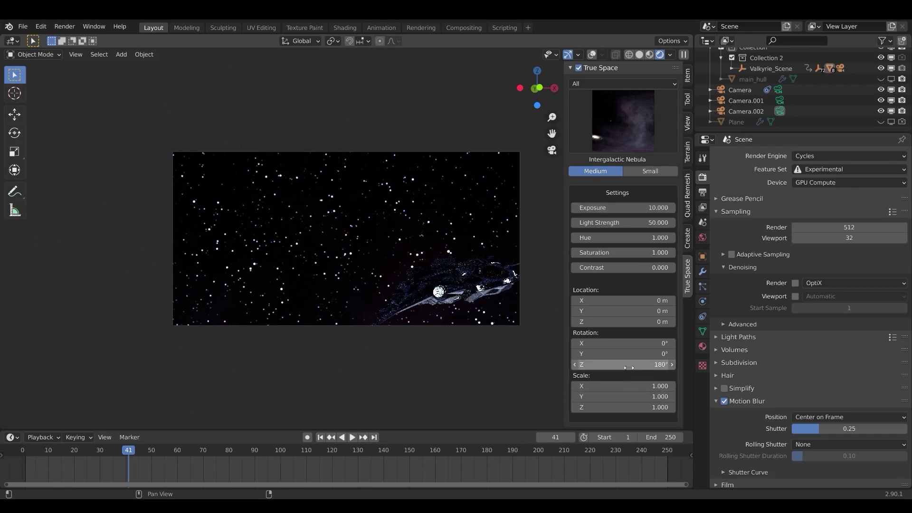
pyautogui.write('50')
pyautogui.press('Return')
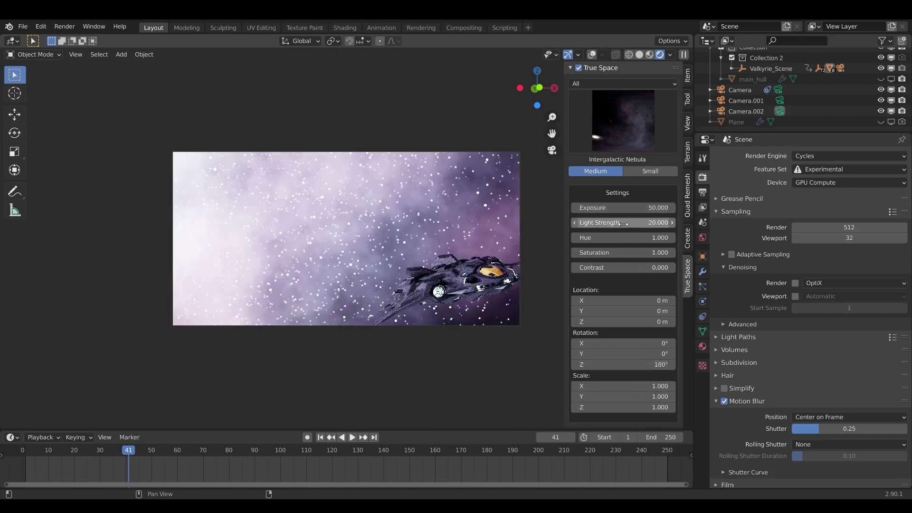
# Choose the Interstellar Nursery backdrop and change its Z rotation
pyautogui.click(622, 122)
pyautogui.click(265, 235)
pyautogui.click(635, 364)
pyautogui.press('Return')
# Try the Red Giant backdrop, orbit the ship, then pick another gallery backdrop
pyautogui.click(622, 122)
pyautogui.click(280, 245)
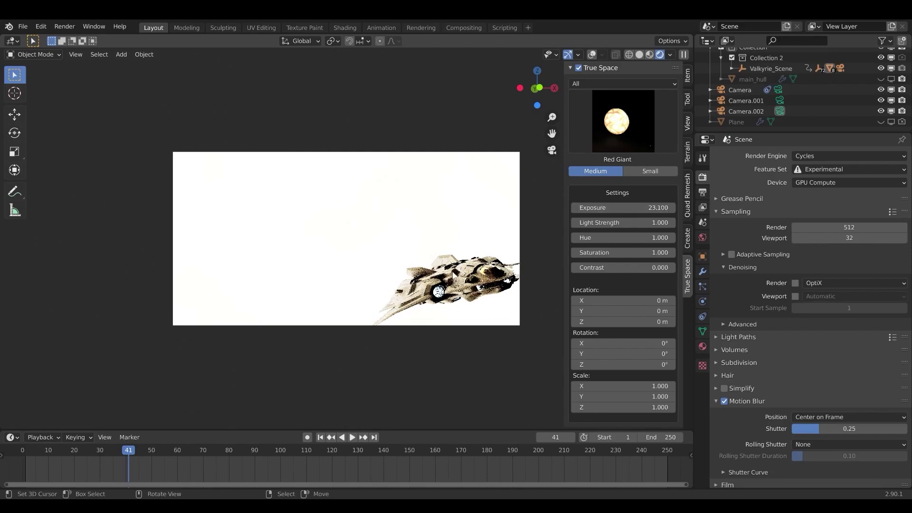
pyautogui.moveTo(466, 285); pyautogui.dragTo(508, 272, button='middle')
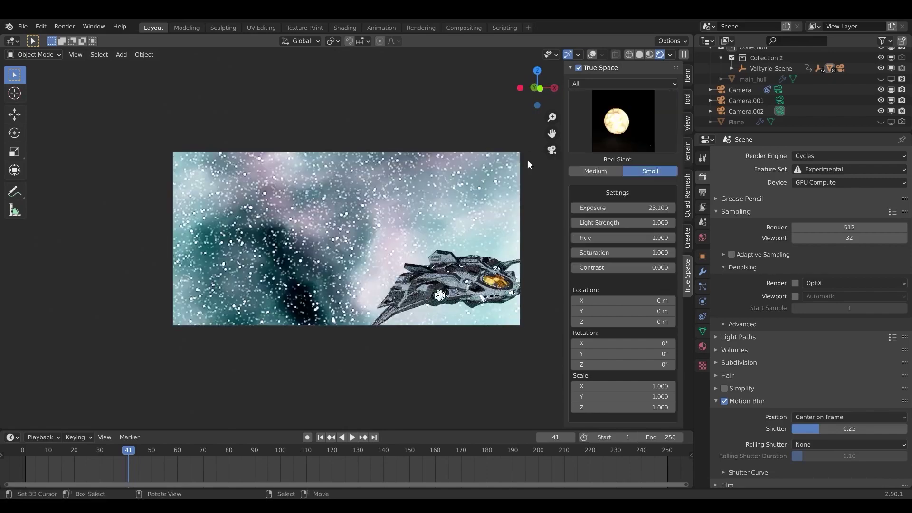
pyautogui.click(624, 121)
pyautogui.click(274, 185)
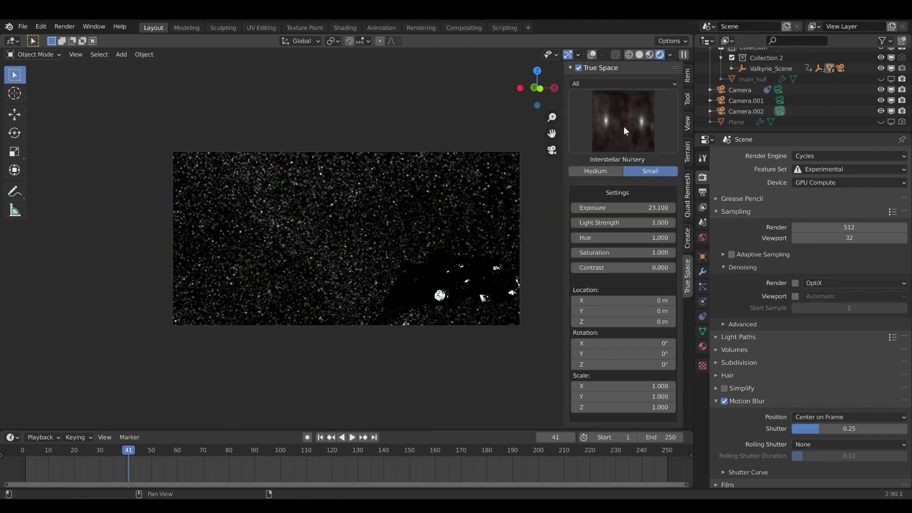